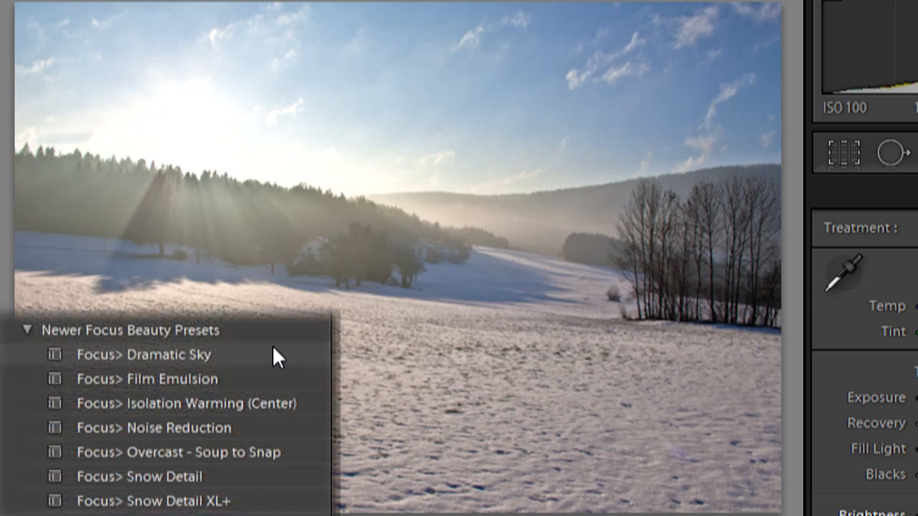
# Apply the Focus> Dramatic Sky preset to the snow landscape and activate its graduated filters for editing.
pyautogui.click(167, 354)
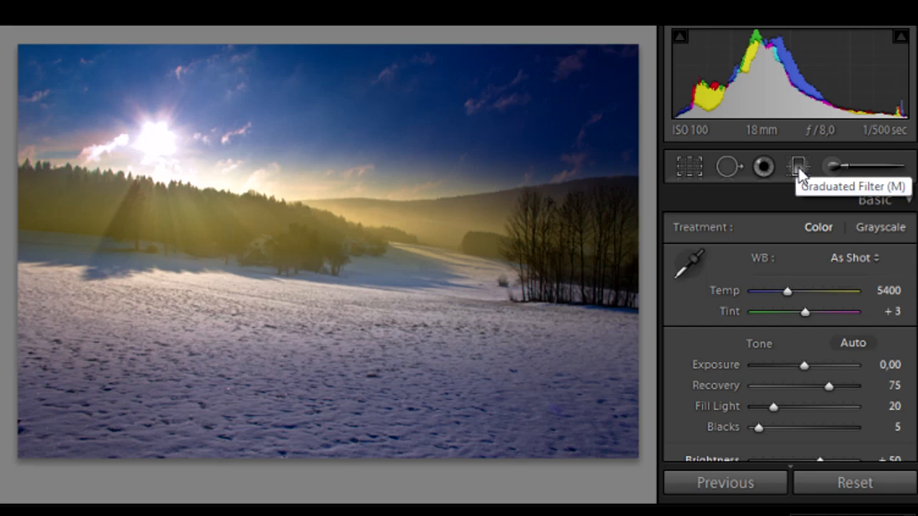
pyautogui.click(798, 170)
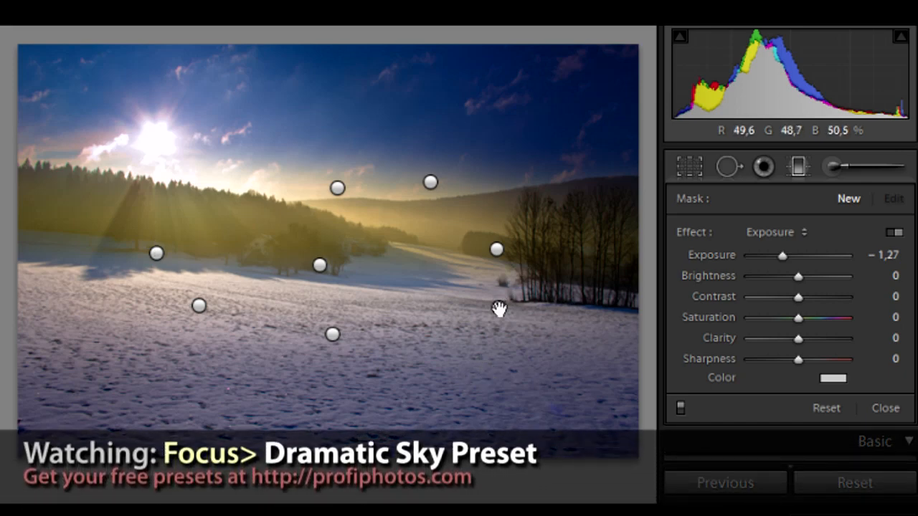
# Move the right-hand snow graduated filter down toward the lower-right corner and tilt it into a steeper diagonal.
pyautogui.click(498, 307)
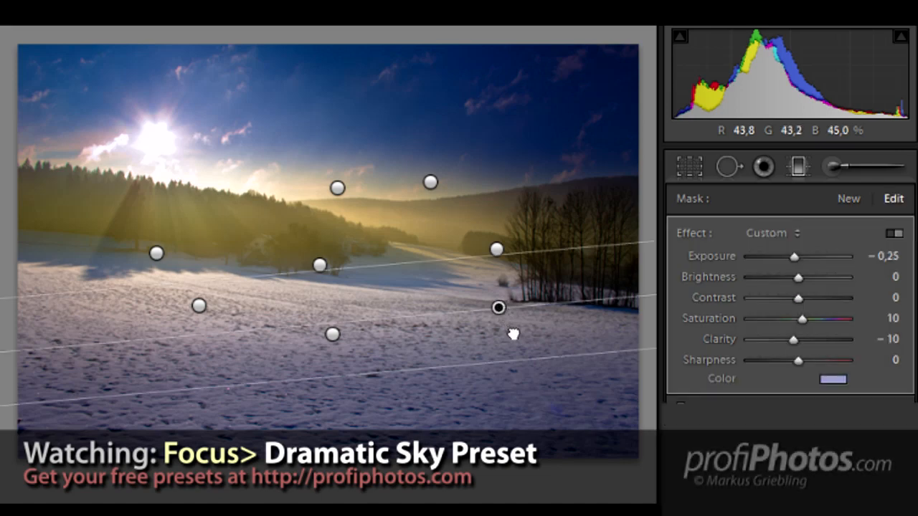
pyautogui.moveTo(538, 355); pyautogui.dragTo(553, 366)
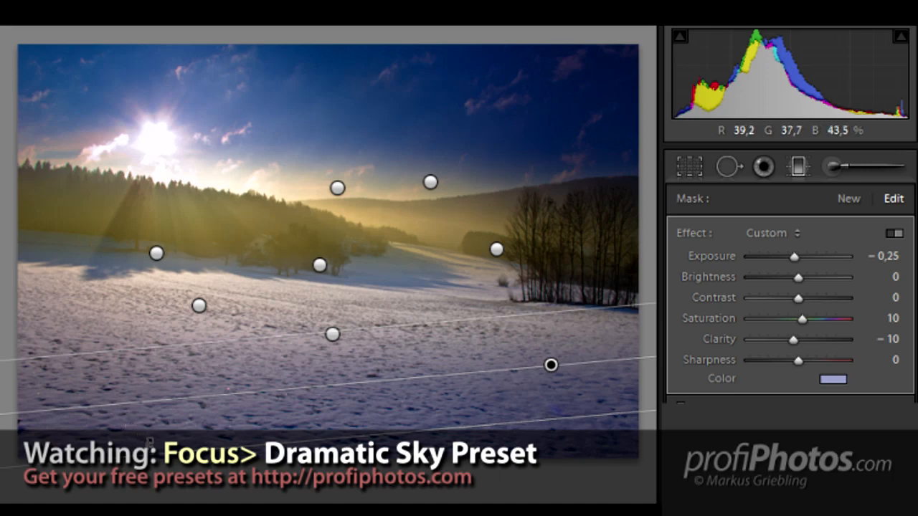
pyautogui.moveTo(149, 442); pyautogui.dragTo(169, 502)
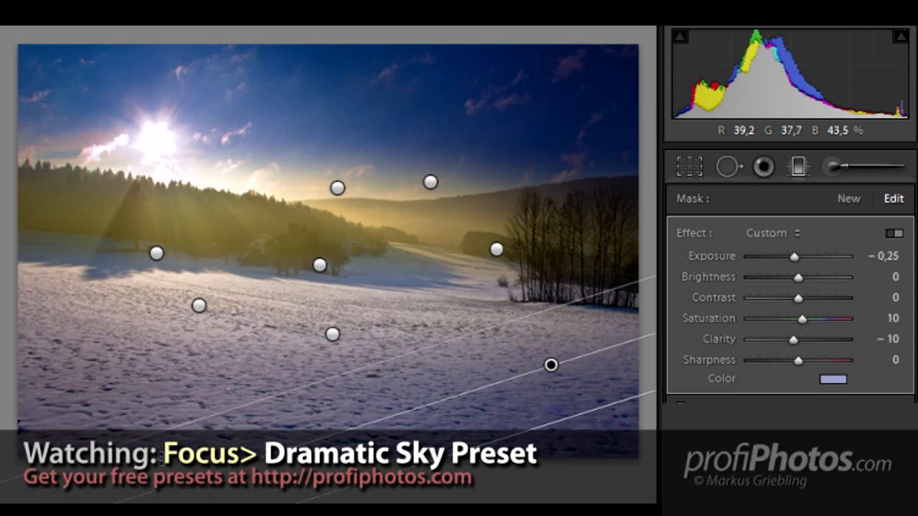
pyautogui.moveTo(163, 464); pyautogui.dragTo(164, 468)
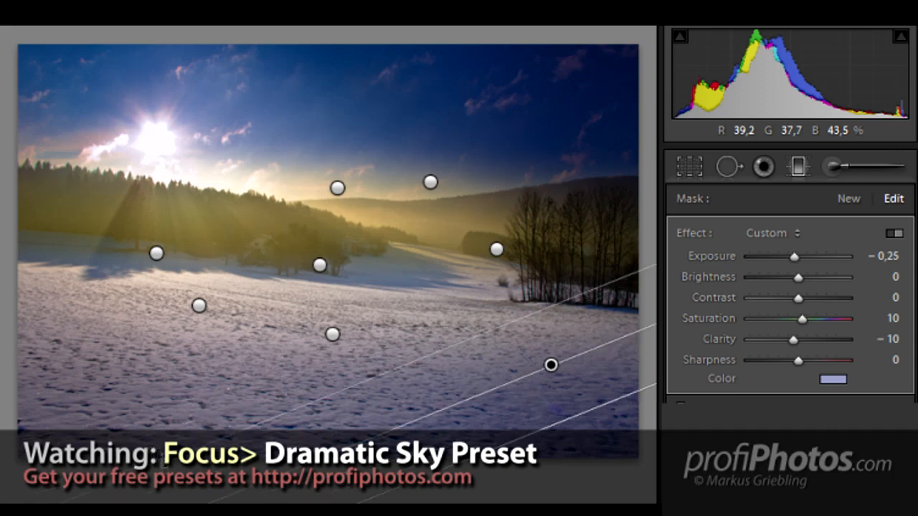
# Move the central horizontal graduated filter down to the lower foreground snow.
pyautogui.click(333, 335)
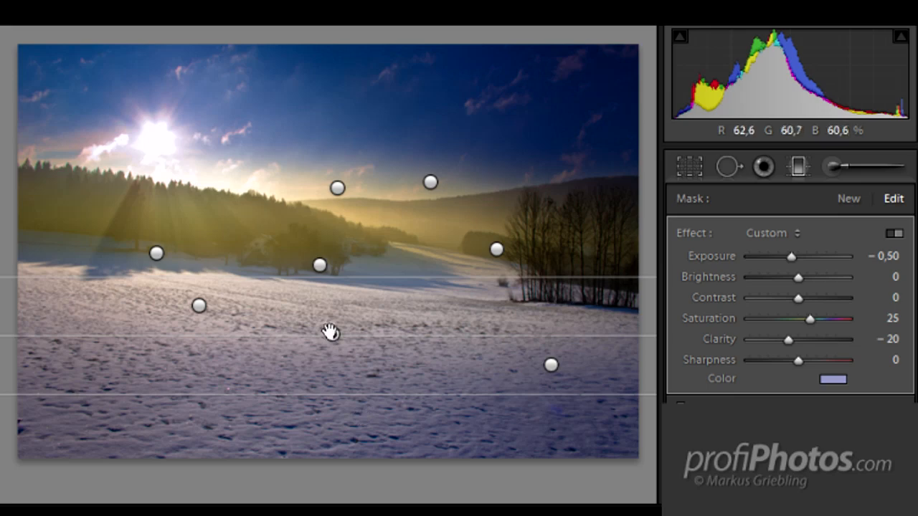
pyautogui.moveTo(336, 338); pyautogui.dragTo(366, 407)
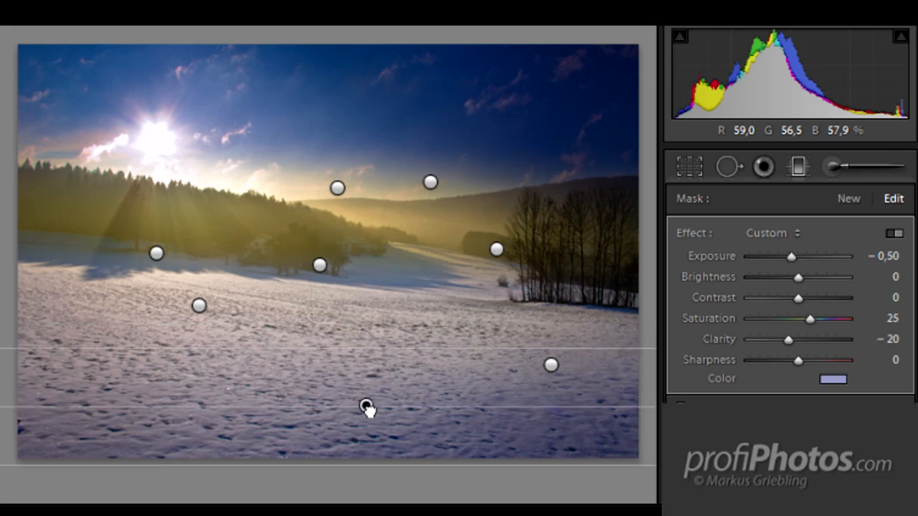
# Move the left-hand snow graduated filter toward the lower-left corner of the photo and set its exposure to −0,54.
pyautogui.click(199, 306)
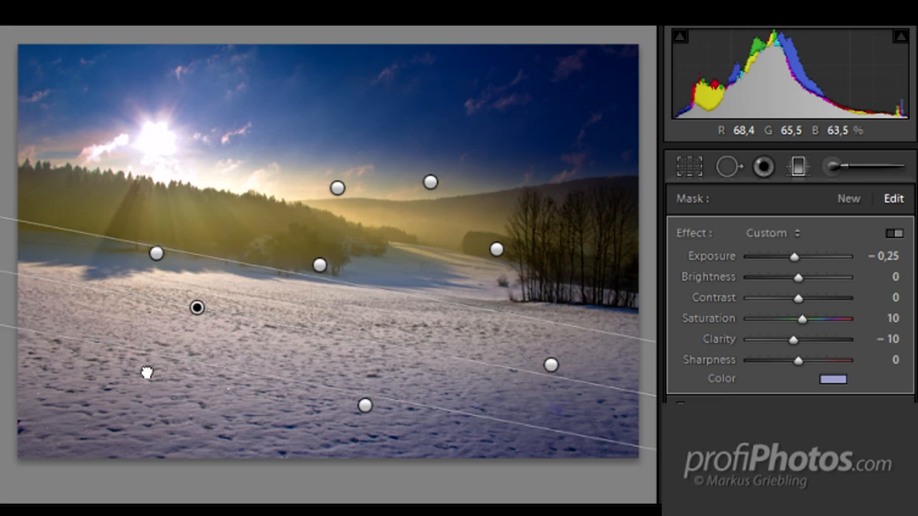
pyautogui.moveTo(197, 307); pyautogui.dragTo(146, 370)
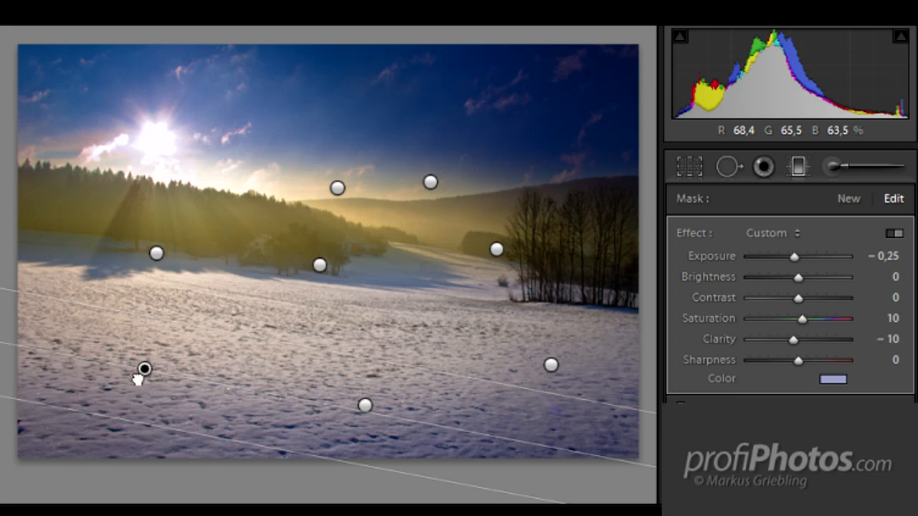
pyautogui.moveTo(143, 370); pyautogui.dragTo(130, 385)
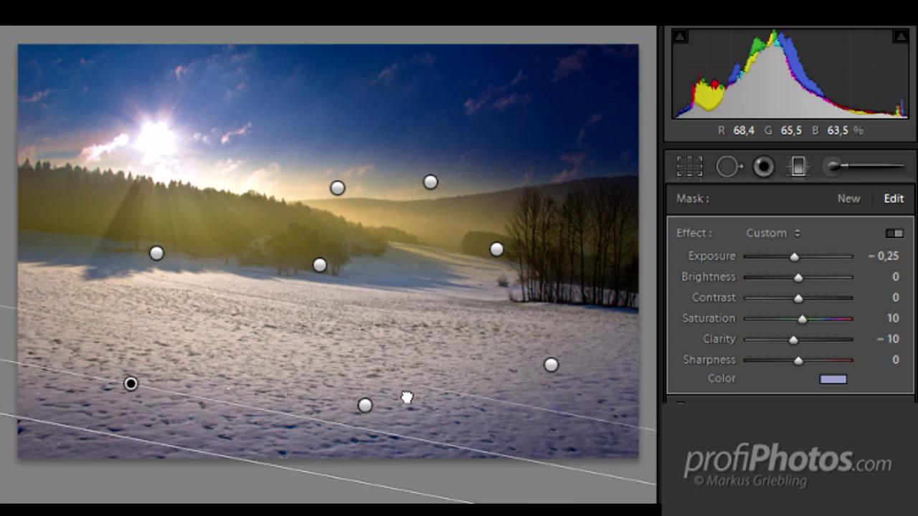
pyautogui.click(785, 258)
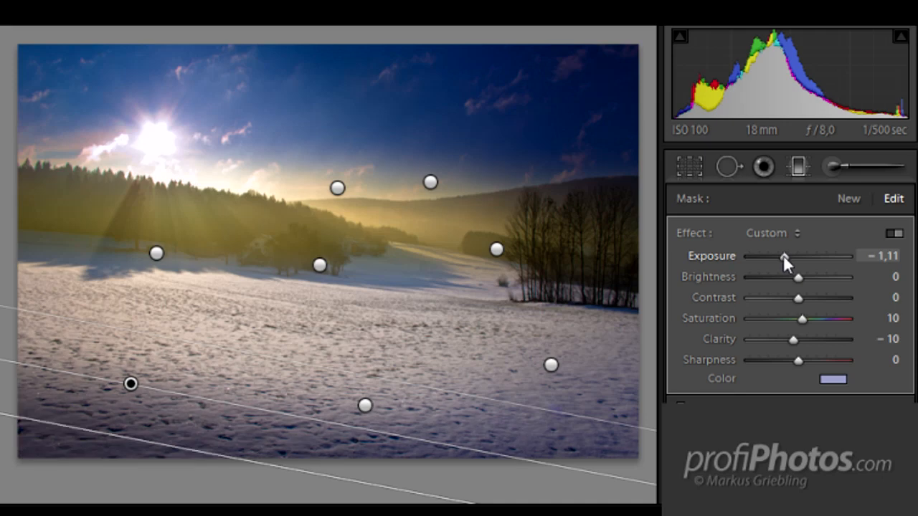
pyautogui.moveTo(784, 256); pyautogui.dragTo(789, 254)
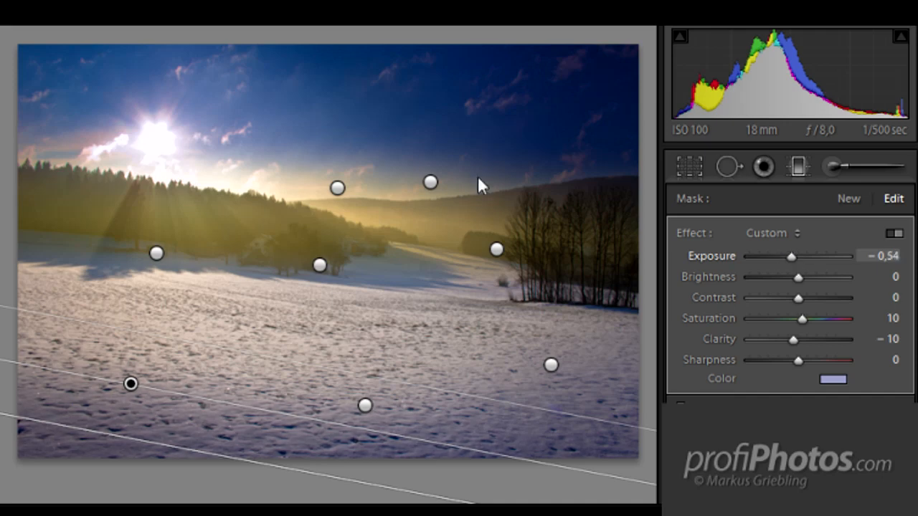
# Move the right vertical graduated filter outward over the bare trees.
pyautogui.click(496, 251)
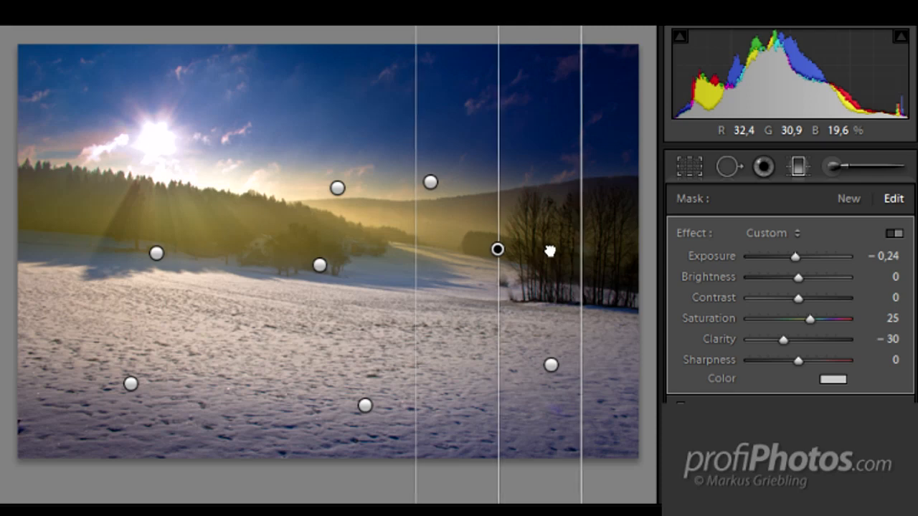
pyautogui.moveTo(497, 248); pyautogui.dragTo(585, 256)
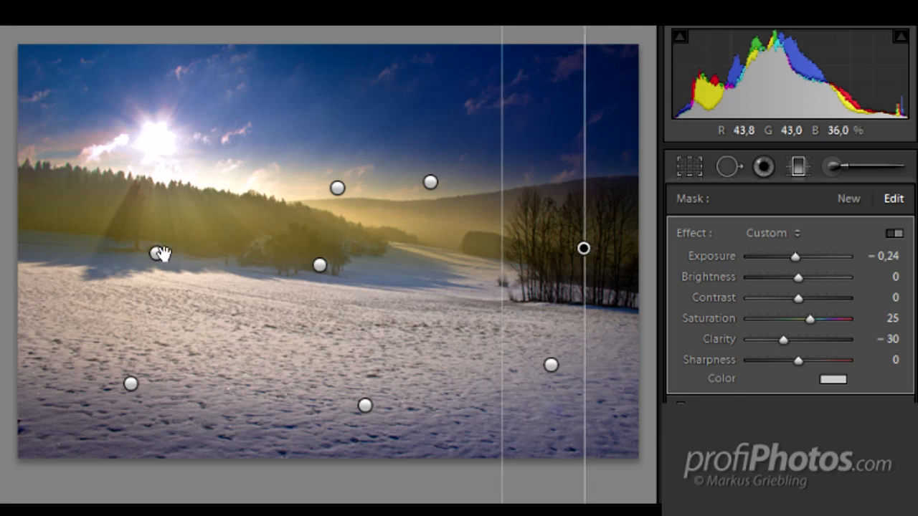
# Rotate the left vertical graduated filter into a rising diagonal and move it outward and up to the treeline below the sun.
pyautogui.click(155, 253)
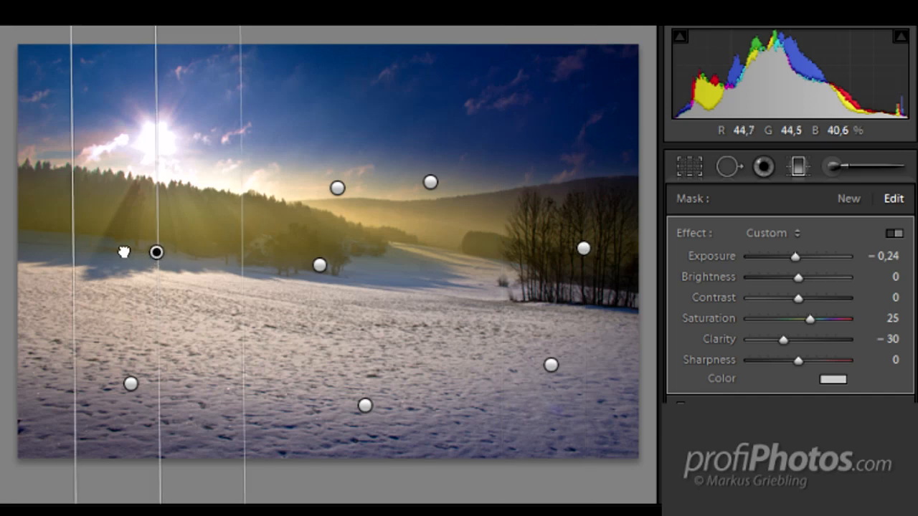
pyautogui.moveTo(124, 252); pyautogui.dragTo(120, 250)
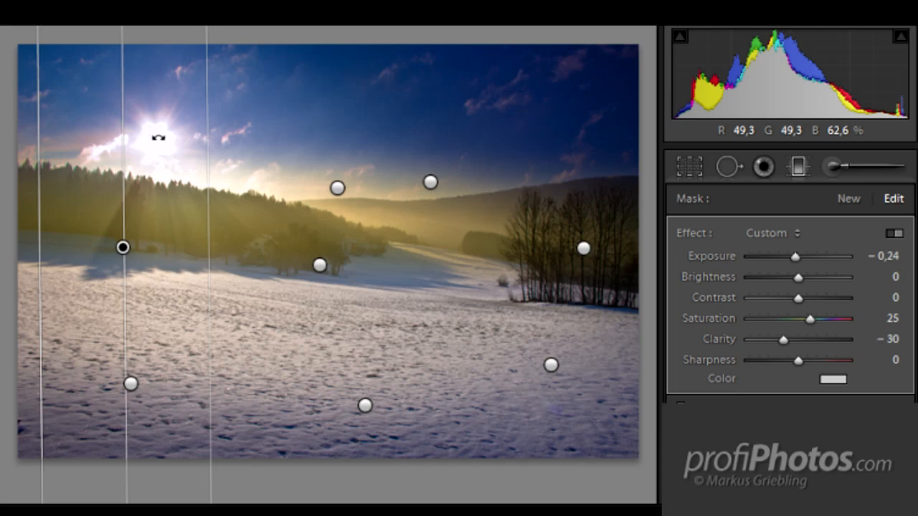
pyautogui.moveTo(166, 147); pyautogui.dragTo(263, 219)
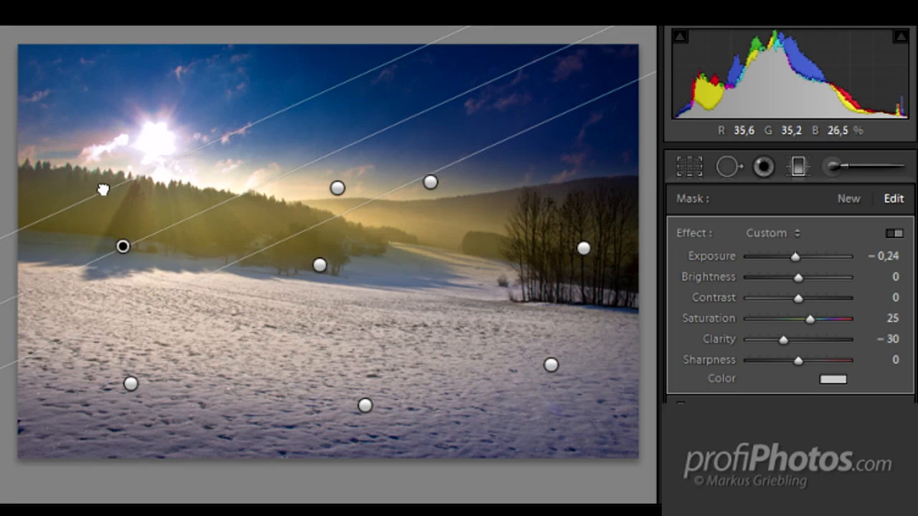
pyautogui.moveTo(103, 189); pyautogui.dragTo(102, 186)
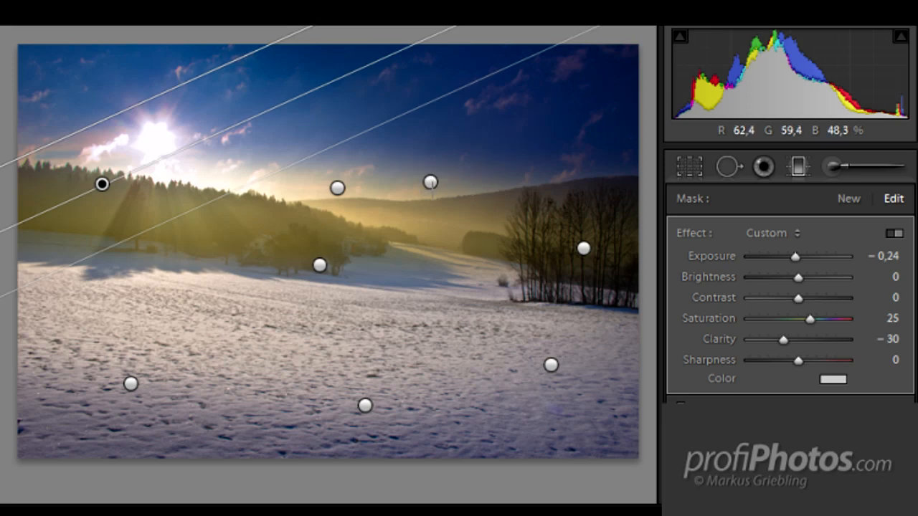
# Move the diagonal graduated filter above the distant hill out to the upper-right corner of the sky.
pyautogui.click(430, 183)
pyautogui.click(431, 181)
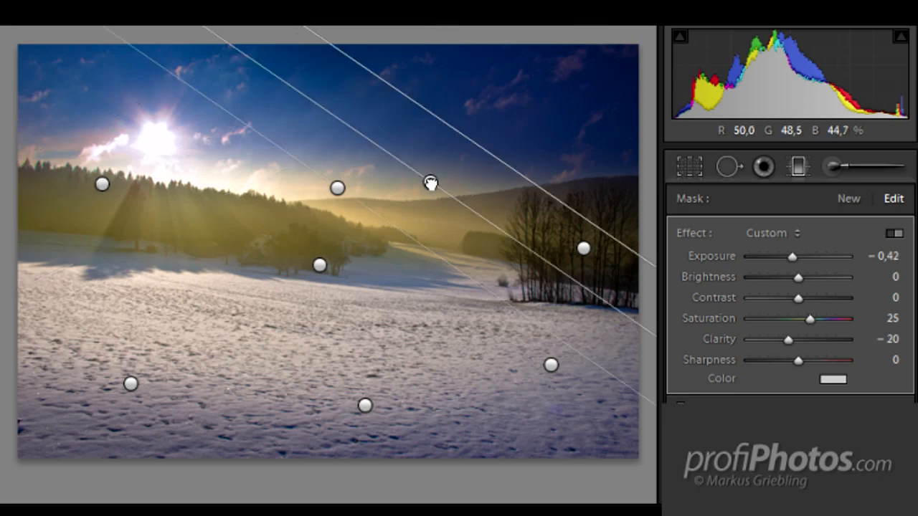
pyautogui.moveTo(430, 182); pyautogui.dragTo(566, 111)
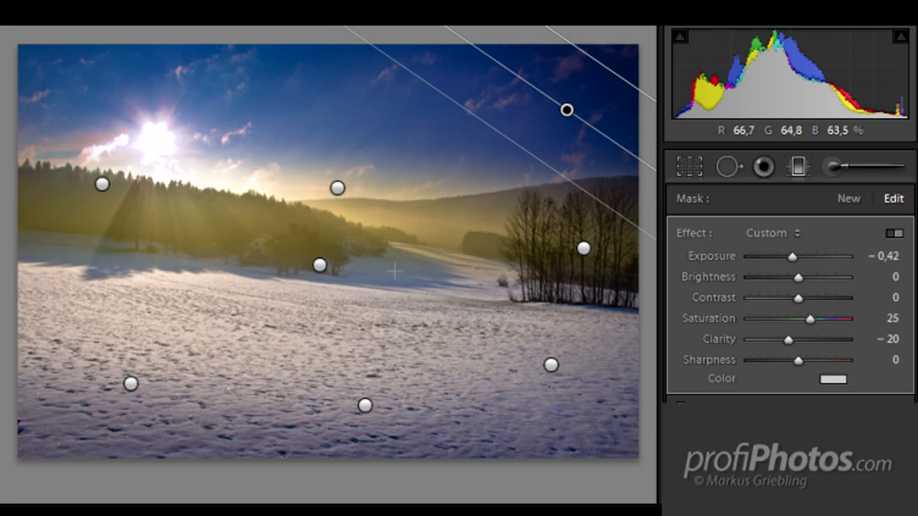
# Tilt the blue sky graduated filter so it rises slightly toward the right and lower it slightly at the horizon.
pyautogui.click(319, 266)
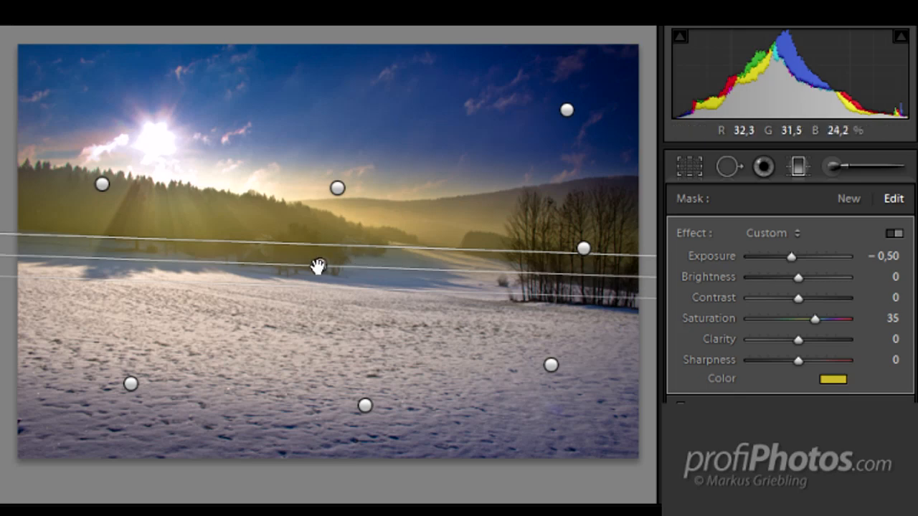
pyautogui.click(338, 189)
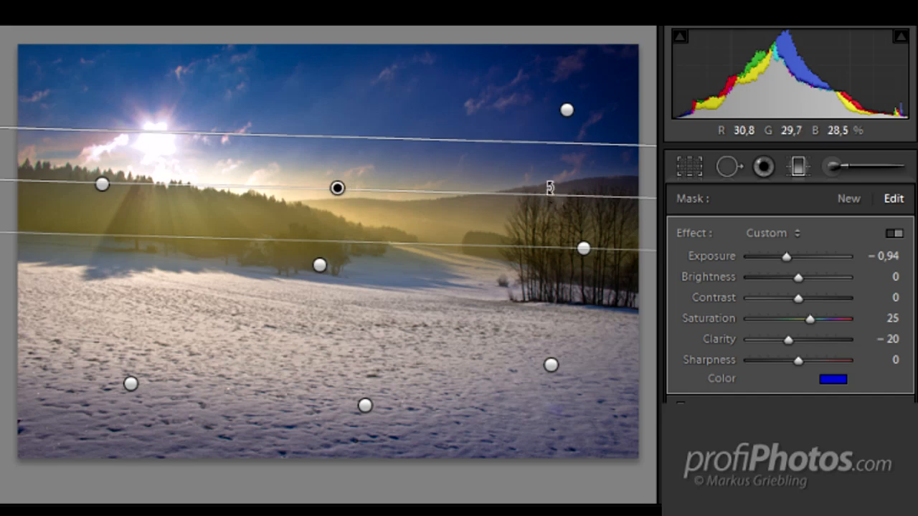
pyautogui.moveTo(549, 185); pyautogui.dragTo(582, 174)
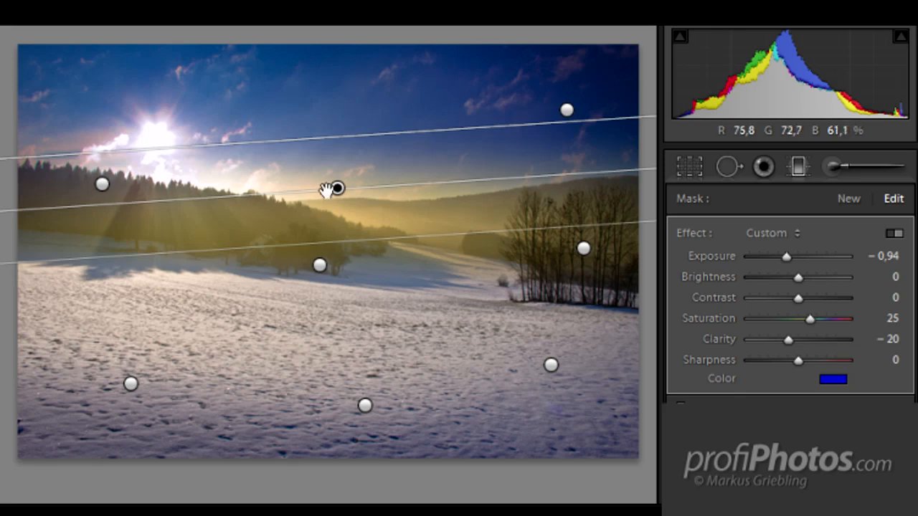
pyautogui.click(336, 189)
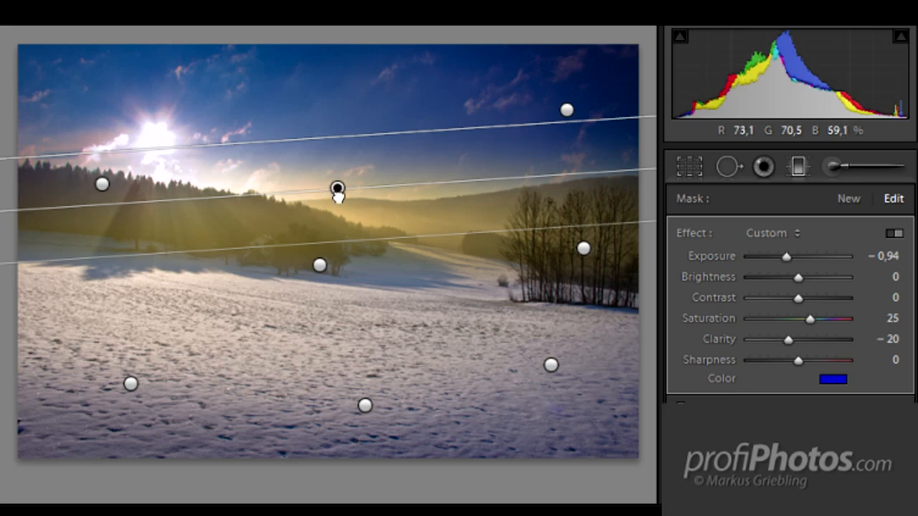
pyautogui.moveTo(337, 194); pyautogui.dragTo(336, 198)
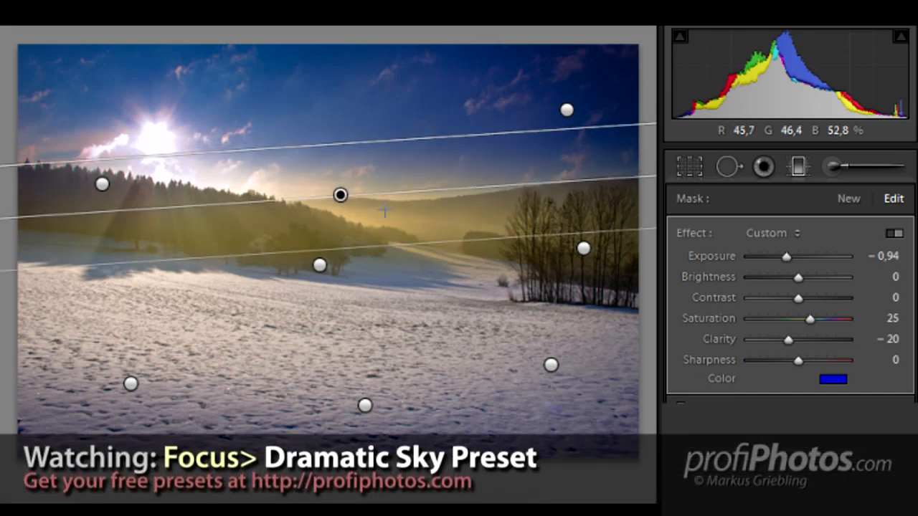
# Tilt the yellow graduated filter downward to the right along the snow edge and raise it to the base of the wooded hill.
pyautogui.click(318, 267)
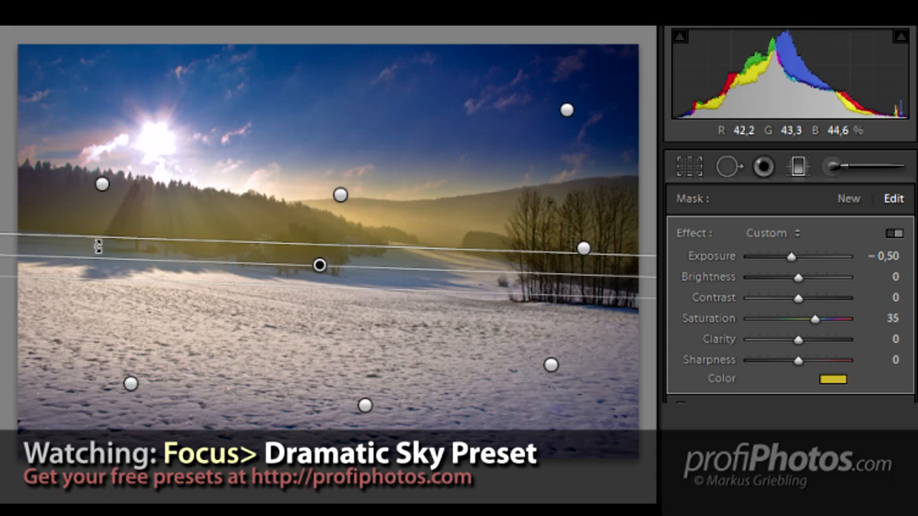
pyautogui.moveTo(98, 244); pyautogui.dragTo(98, 251)
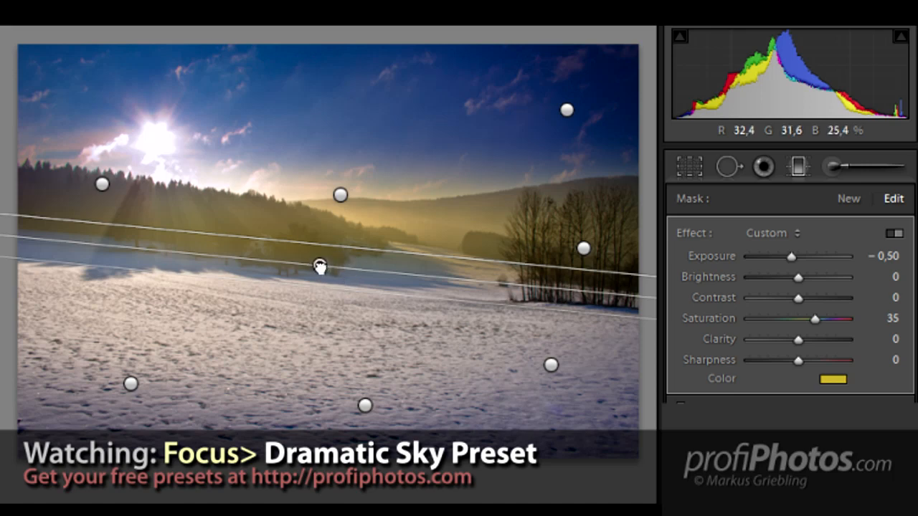
pyautogui.moveTo(319, 264); pyautogui.dragTo(323, 251)
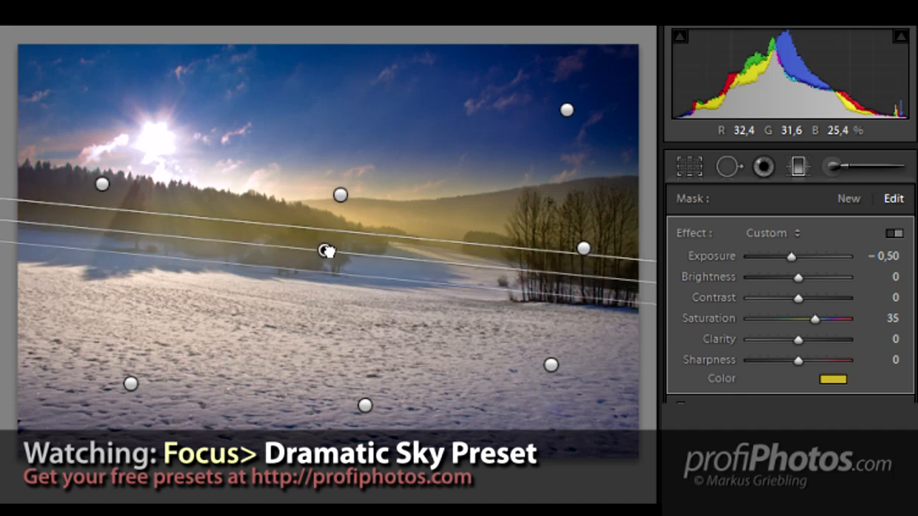
pyautogui.moveTo(329, 251); pyautogui.dragTo(331, 238)
pyautogui.moveTo(414, 245); pyautogui.dragTo(413, 240)
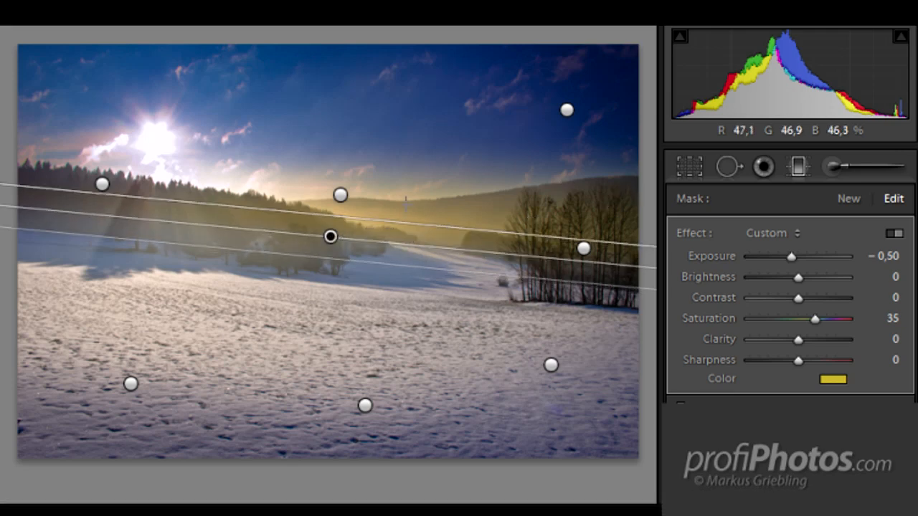
# Narrow the blue sky graduated filter's transition and position it along the horizon just above the yellow filter.
pyautogui.click(340, 195)
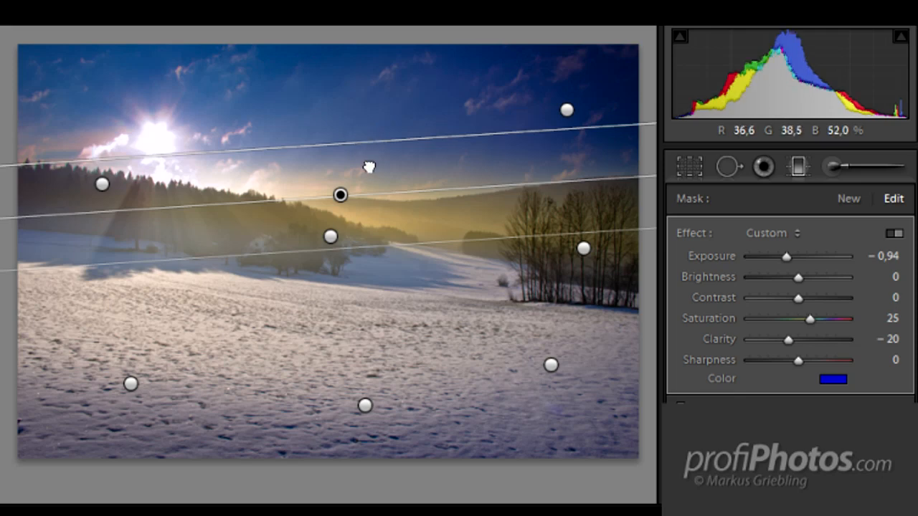
pyautogui.moveTo(368, 167); pyautogui.dragTo(369, 171)
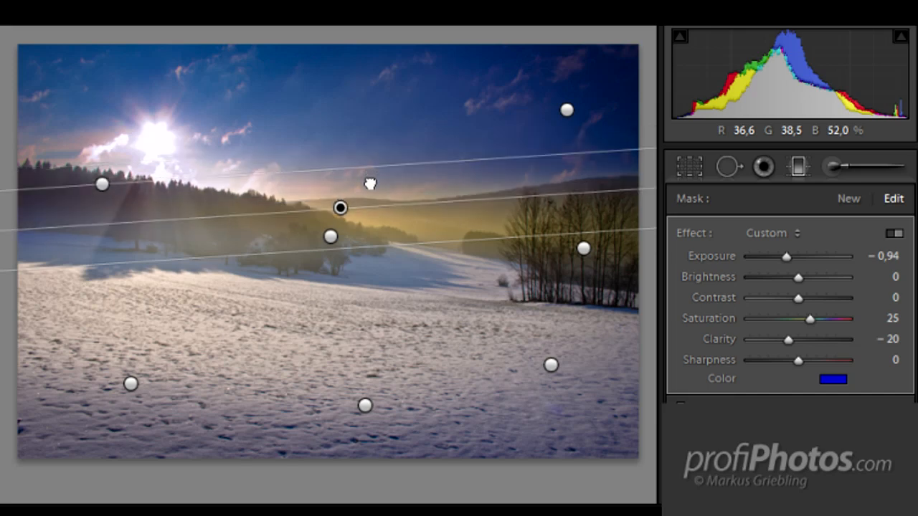
pyautogui.moveTo(370, 184); pyautogui.dragTo(370, 205)
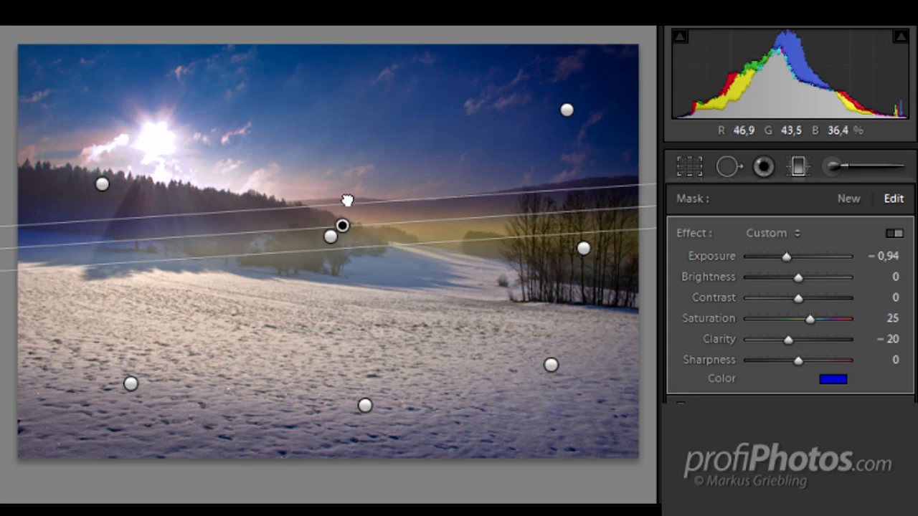
pyautogui.moveTo(347, 200); pyautogui.dragTo(344, 202)
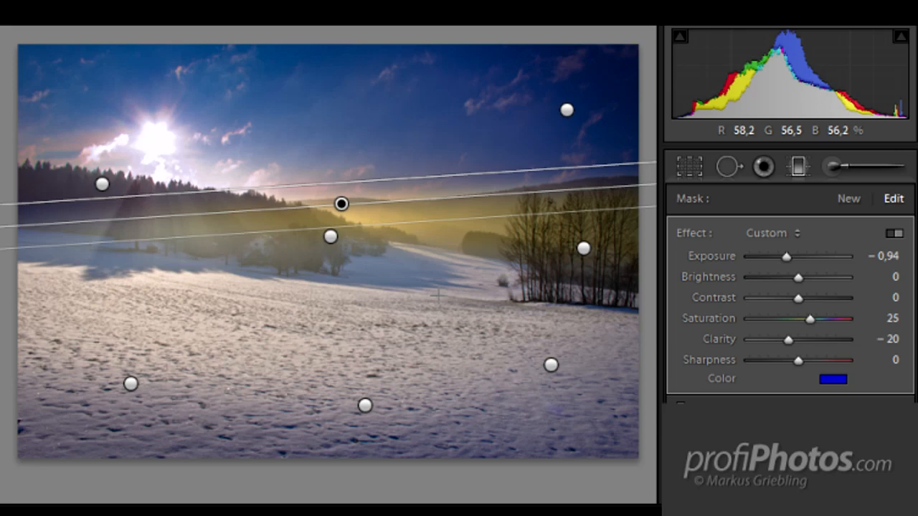
# Try violet-blue, light blue and red-orange tints on the yellow graduated filter, ending on hue 11° and saturation 60%.
pyautogui.click(329, 236)
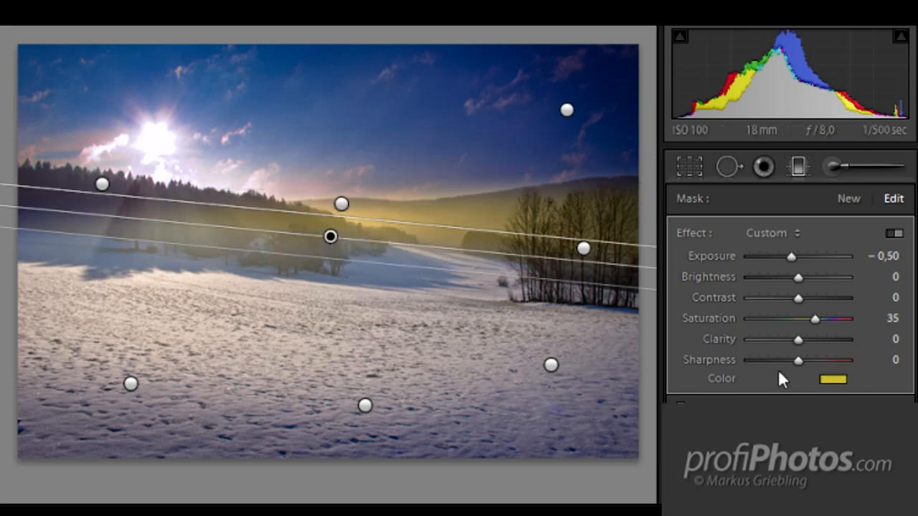
pyautogui.click(835, 379)
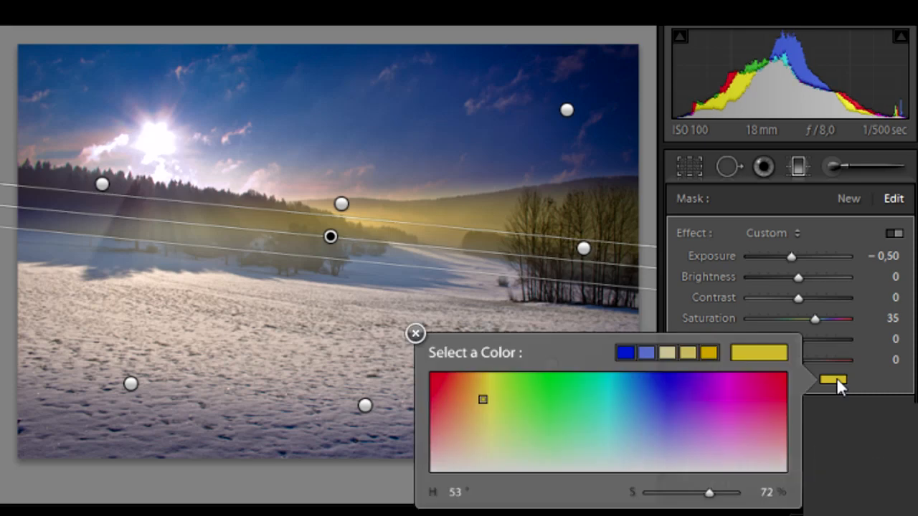
pyautogui.click(674, 412)
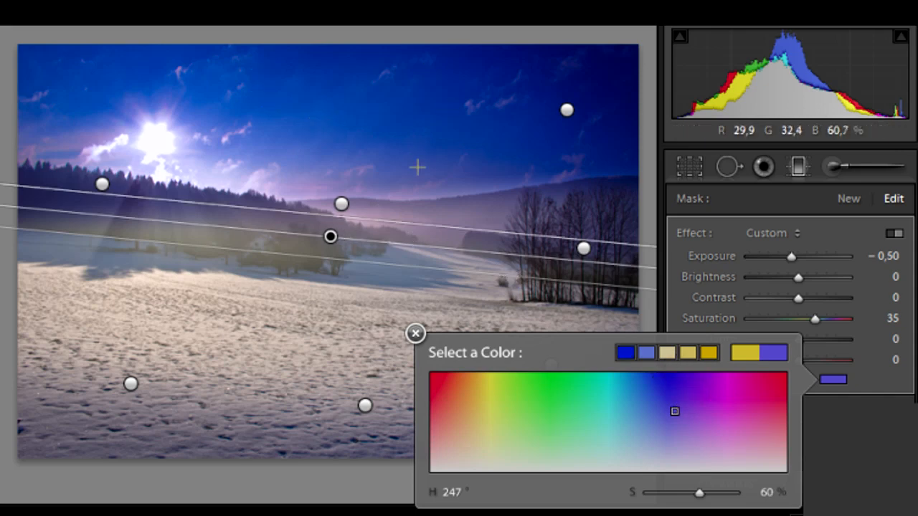
pyautogui.click(621, 419)
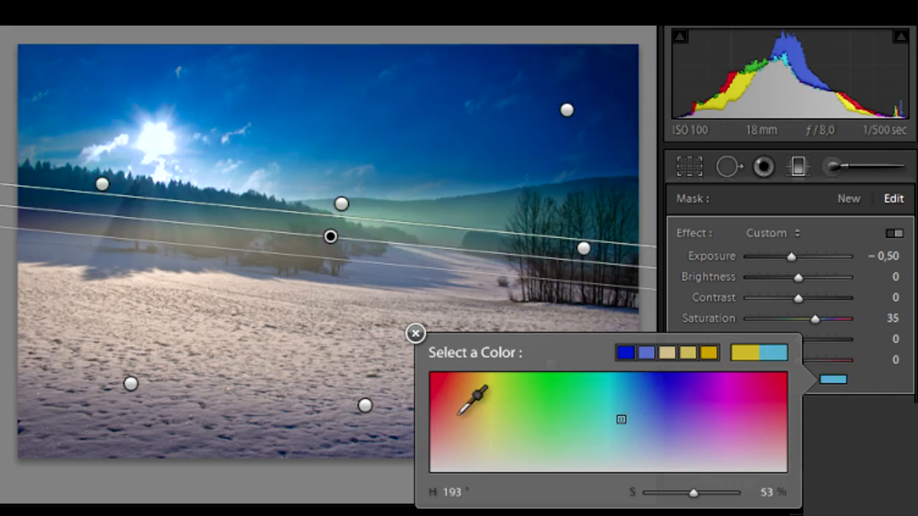
pyautogui.click(441, 412)
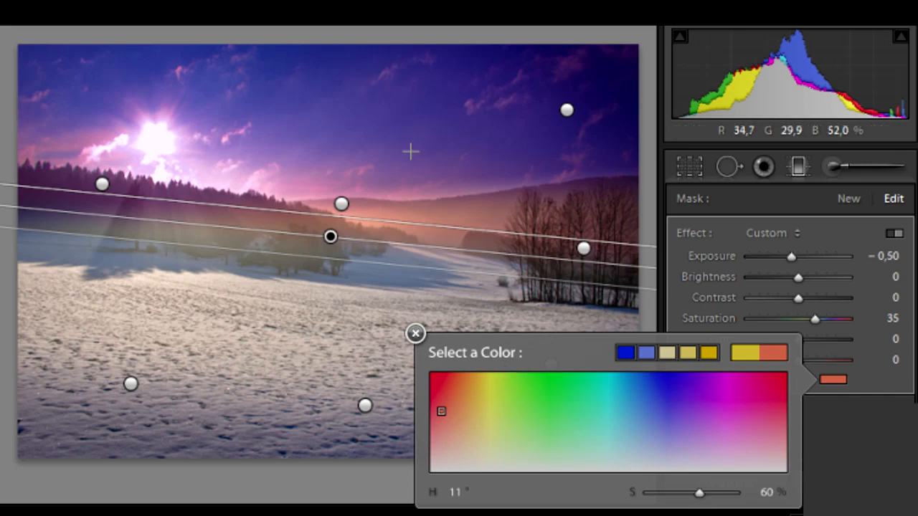
# Test orange, yellow and green tints on the blue sky graduated filter, then settle on blue with hue 247° and saturation 98%.
pyautogui.click(341, 203)
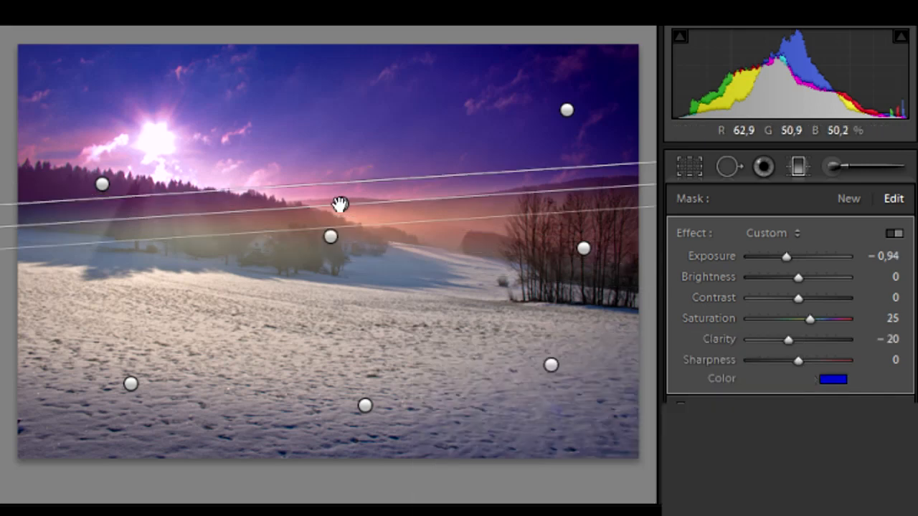
pyautogui.click(833, 380)
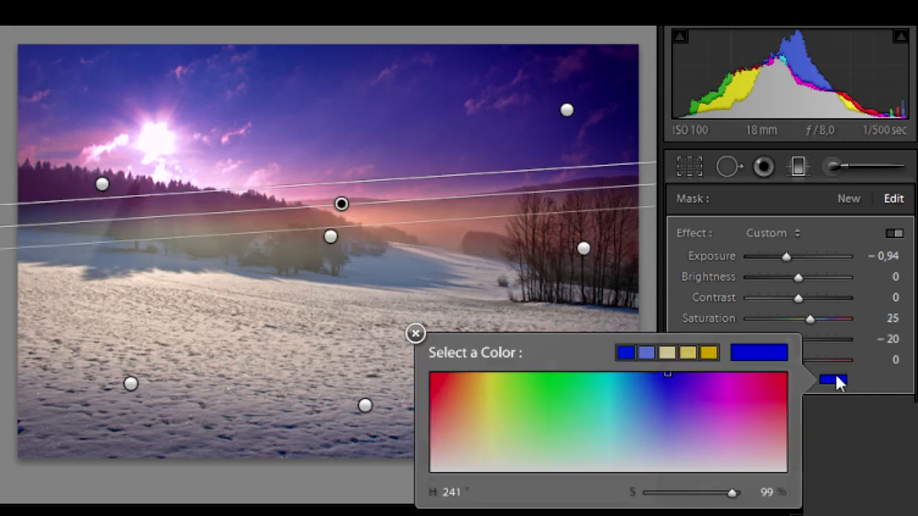
pyautogui.click(462, 402)
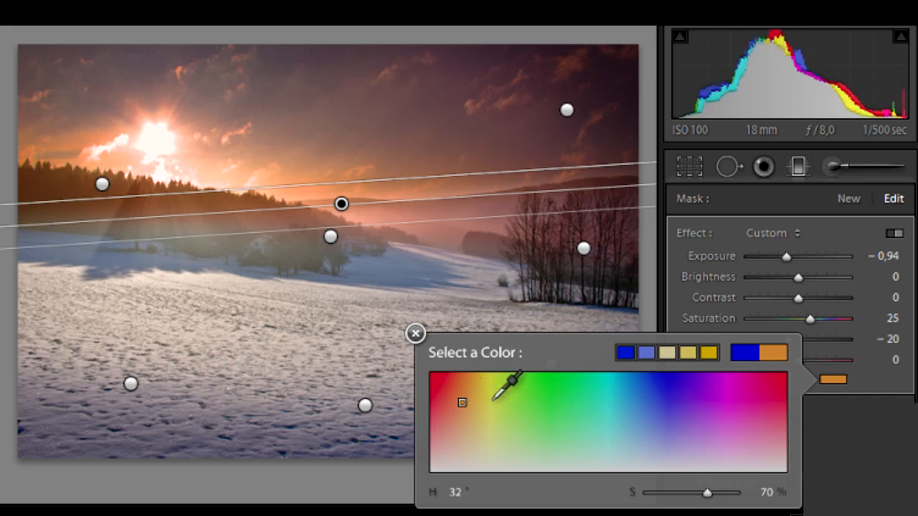
pyautogui.click(490, 400)
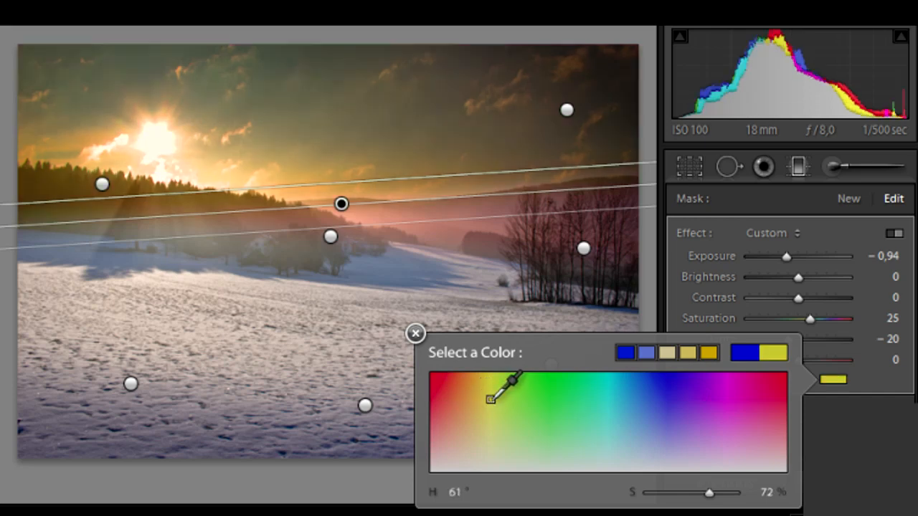
pyautogui.click(555, 399)
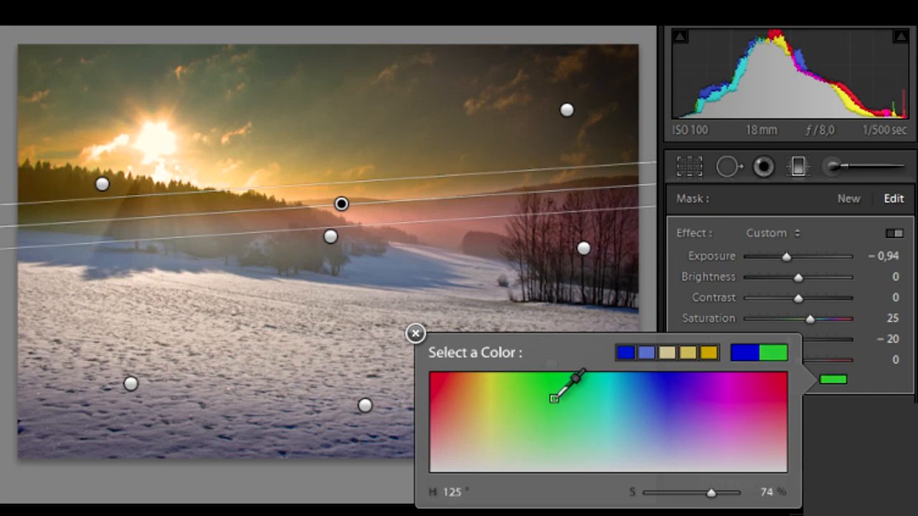
pyautogui.click(665, 404)
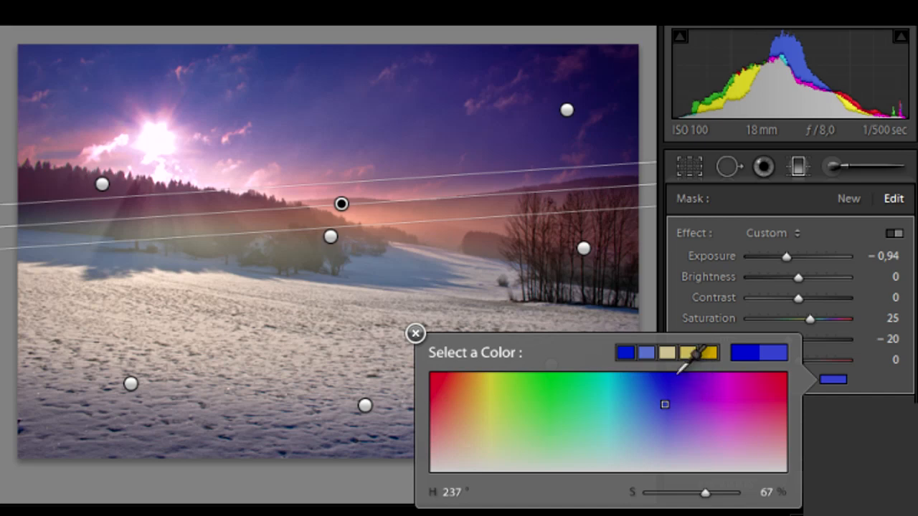
pyautogui.click(675, 376)
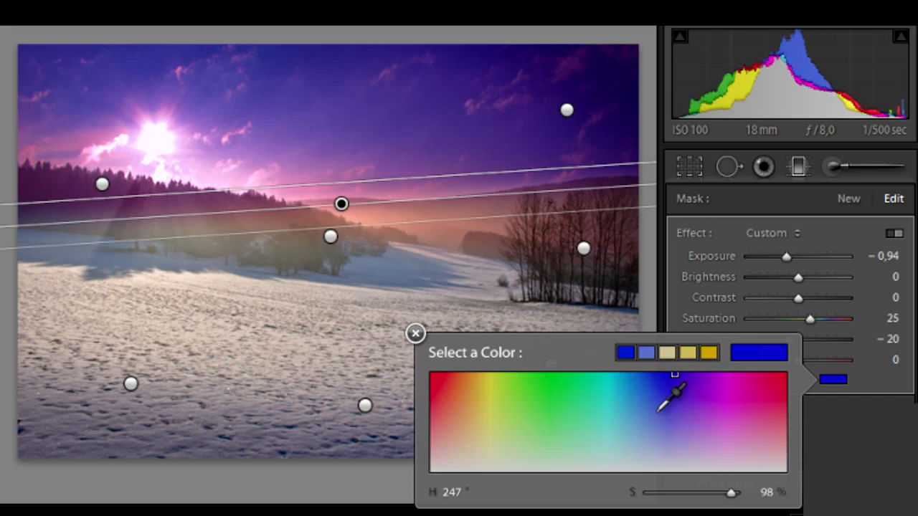
# Recolor the red-orange graduated filter to a soft yellow with hue 57° and saturation 52%.
pyautogui.click(329, 238)
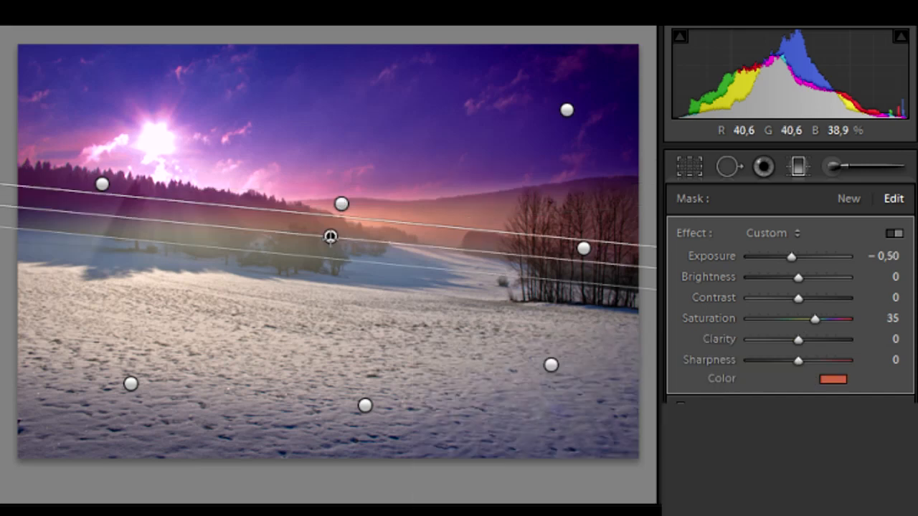
pyautogui.click(833, 380)
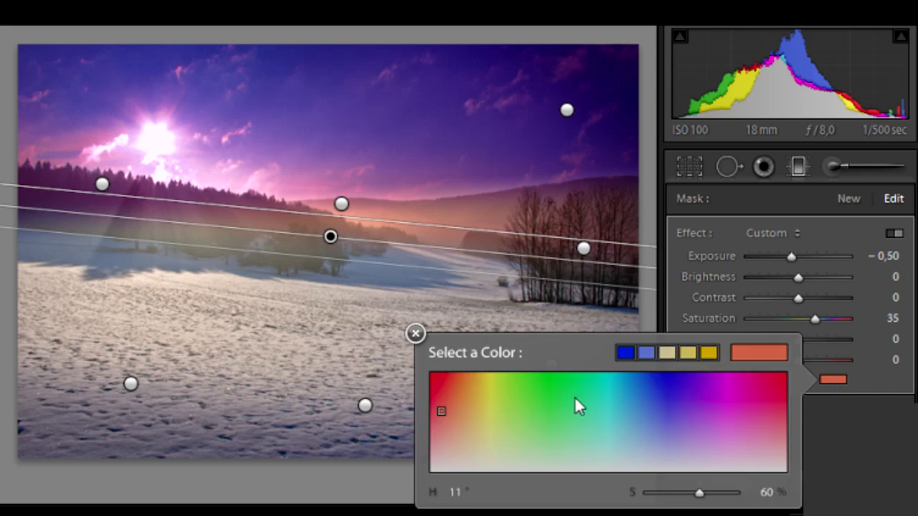
pyautogui.click(486, 403)
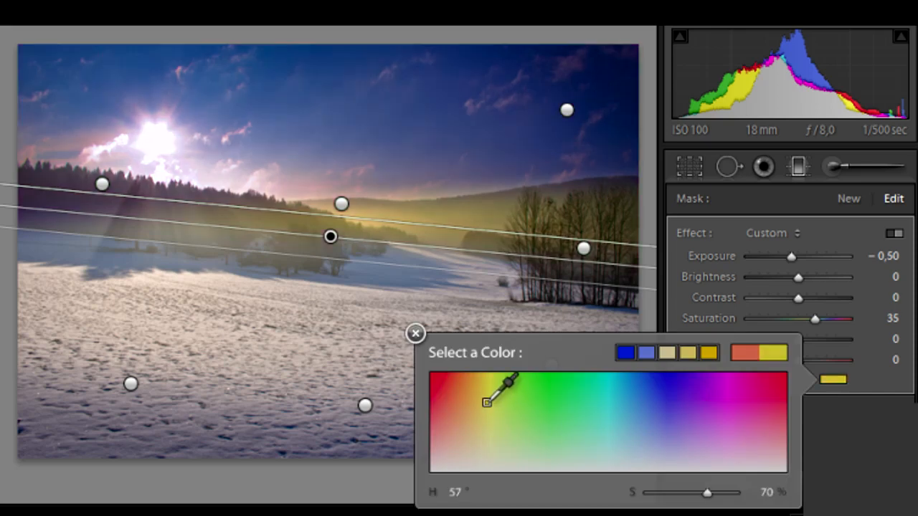
pyautogui.click(487, 420)
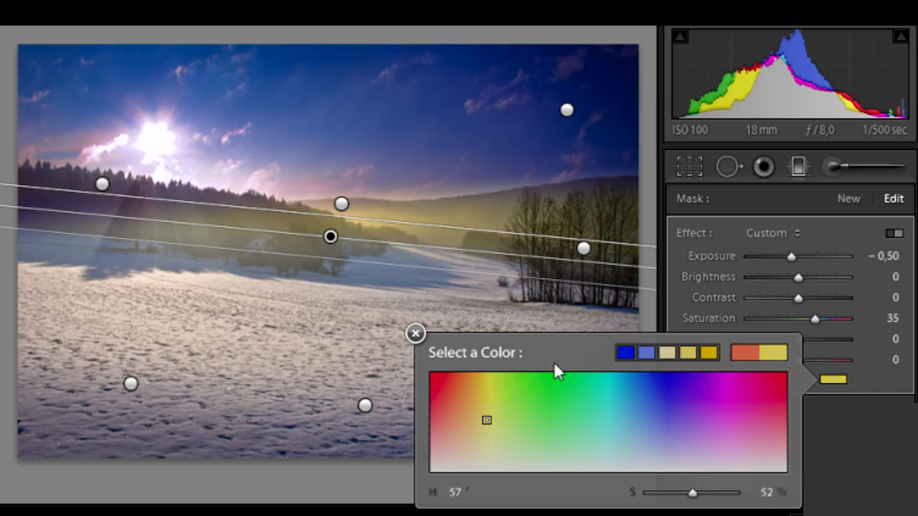
pyautogui.click(416, 333)
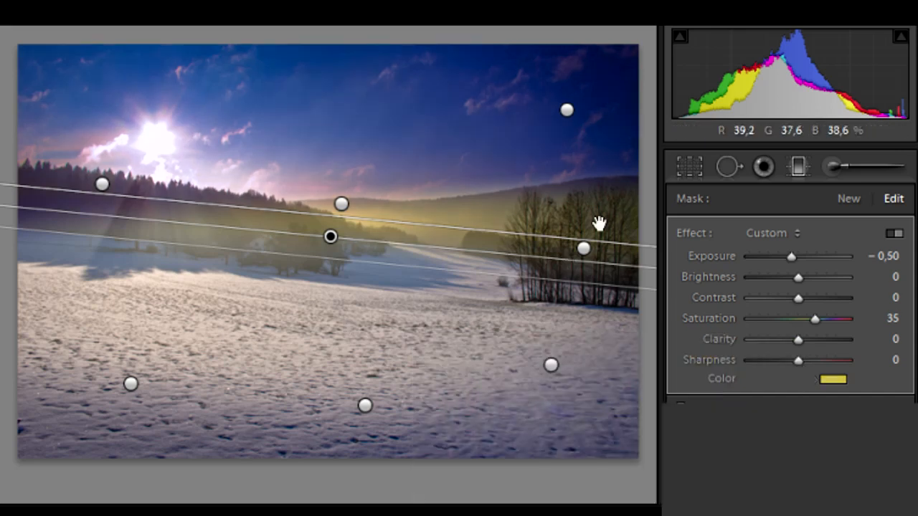
# Crop a narrow strip off the top, left and bottom edges of the photo and apply the crop.
pyautogui.click(689, 166)
pyautogui.moveTo(324, 41); pyautogui.dragTo(327, 61)
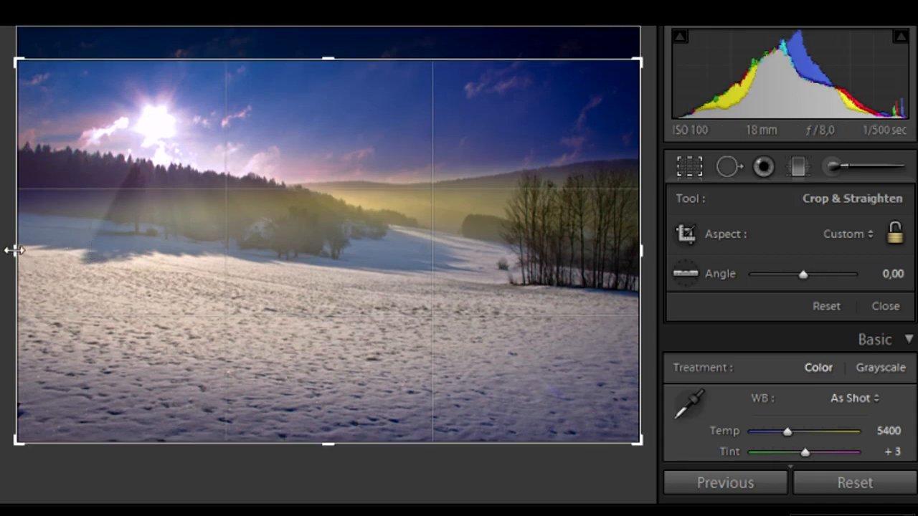
pyautogui.moveTo(18, 250); pyautogui.dragTo(28, 252)
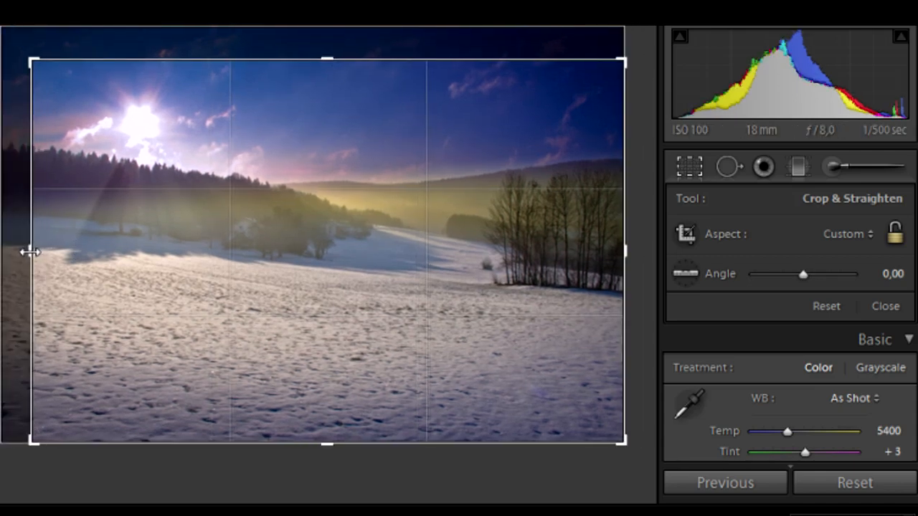
pyautogui.moveTo(327, 443); pyautogui.dragTo(327, 426)
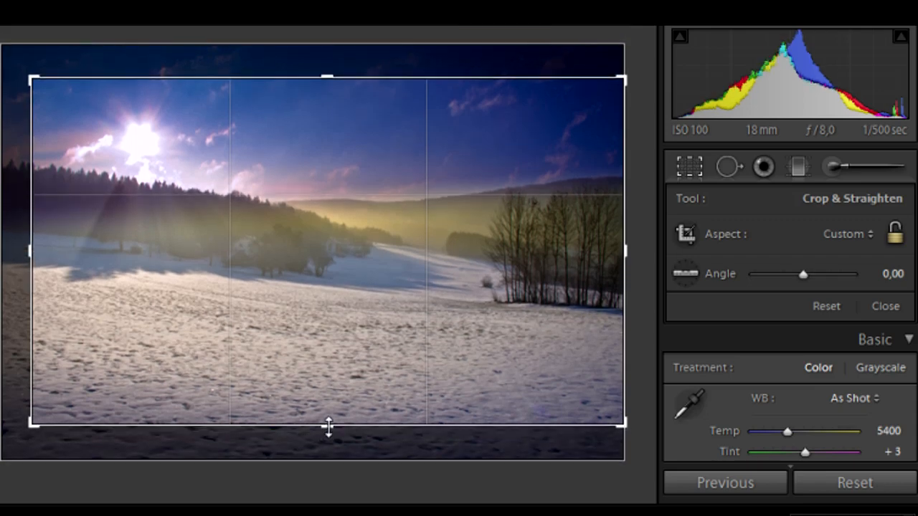
pyautogui.click(691, 168)
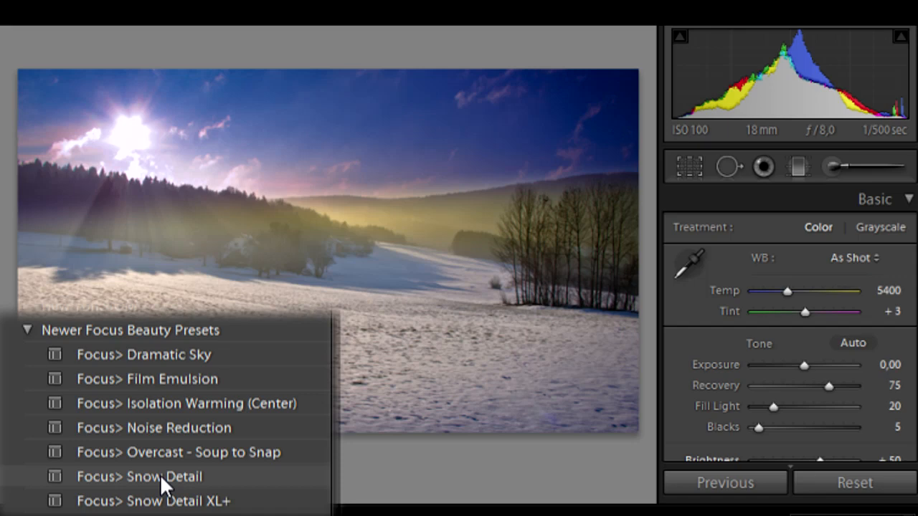
# Compare the Focus> Snow Detail and Focus> Snow Detail XL+ presets on the photo and keep Focus> Snow Detail applied.
pyautogui.click(163, 486)
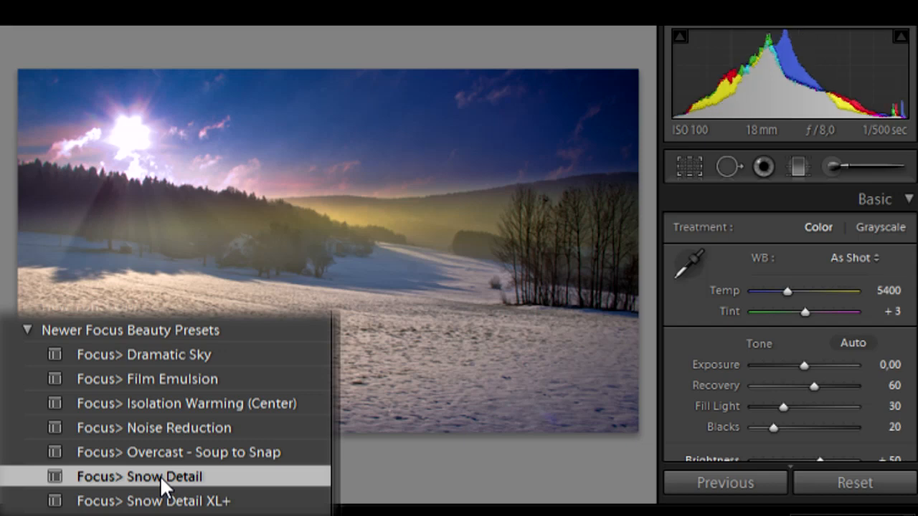
pyautogui.click(169, 500)
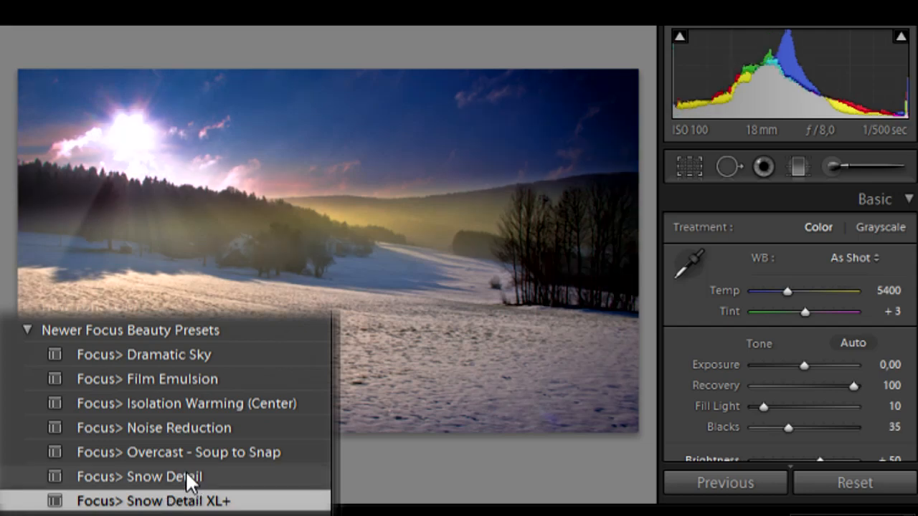
pyautogui.click(190, 477)
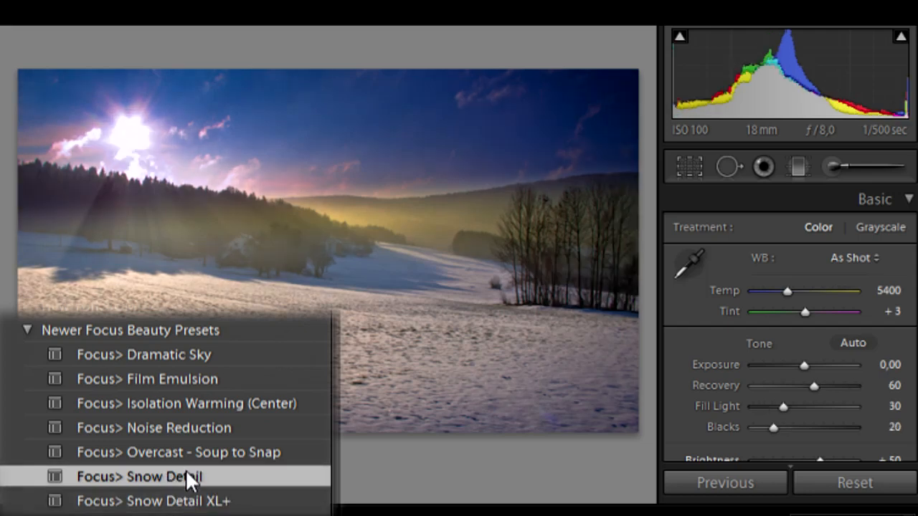